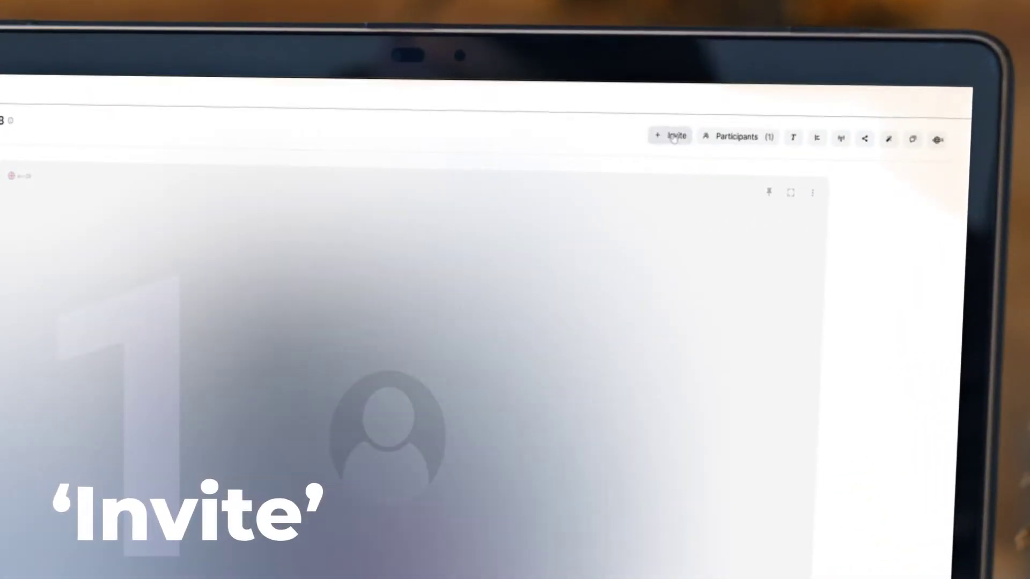
pyautogui.click(675, 138)
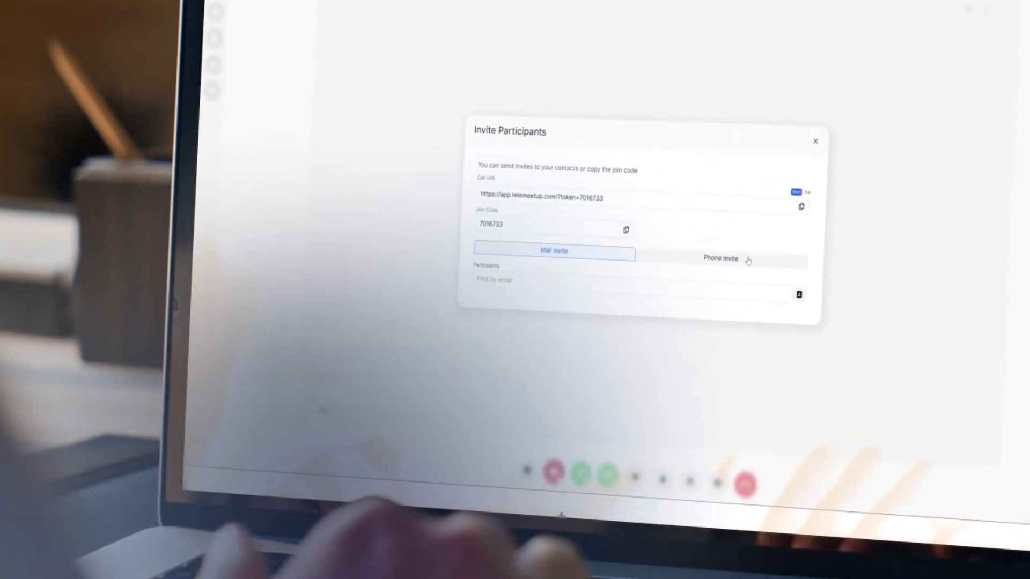
pyautogui.click(748, 261)
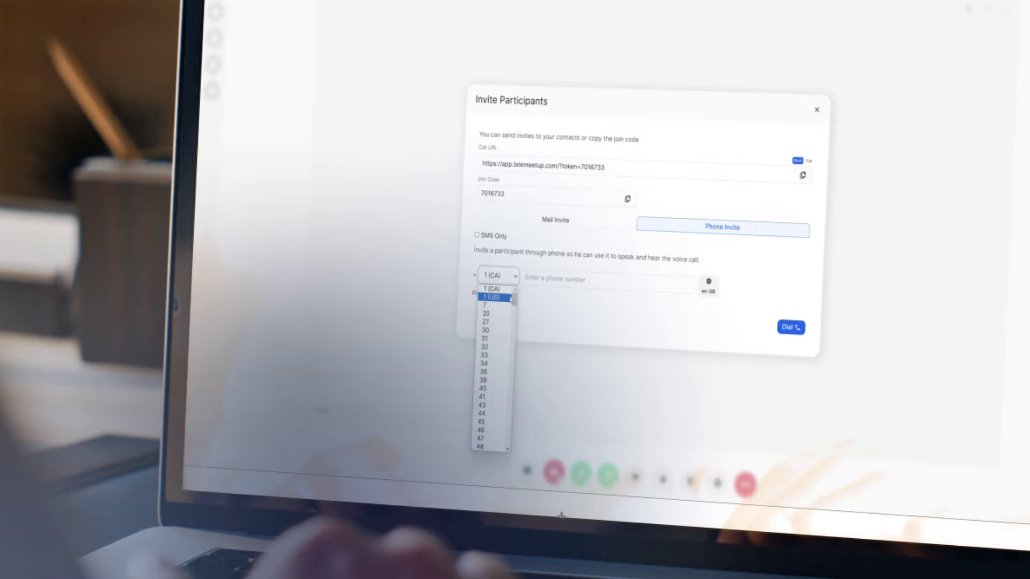
pyautogui.scroll(2, 513, 324)
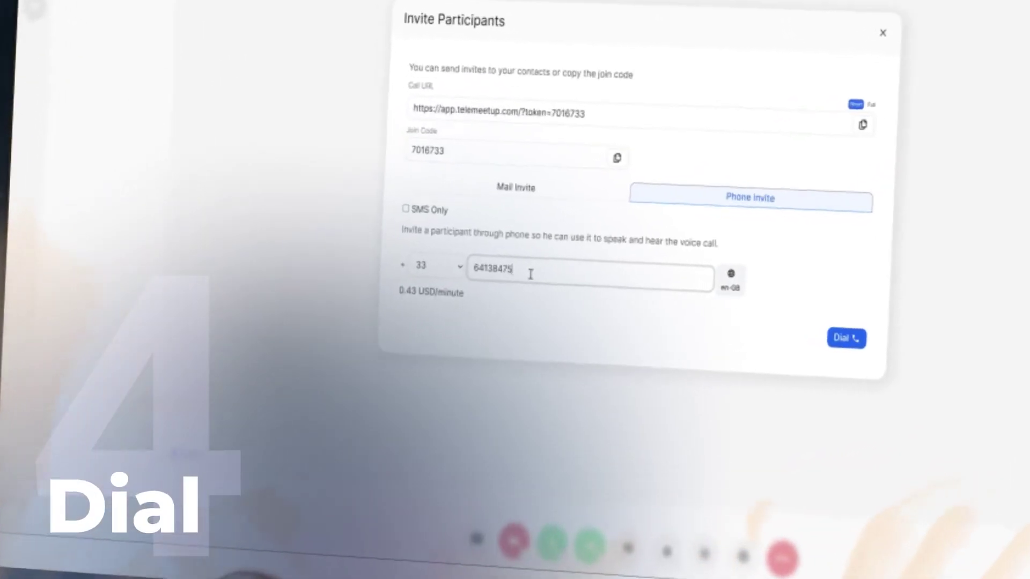
pyautogui.write('0')
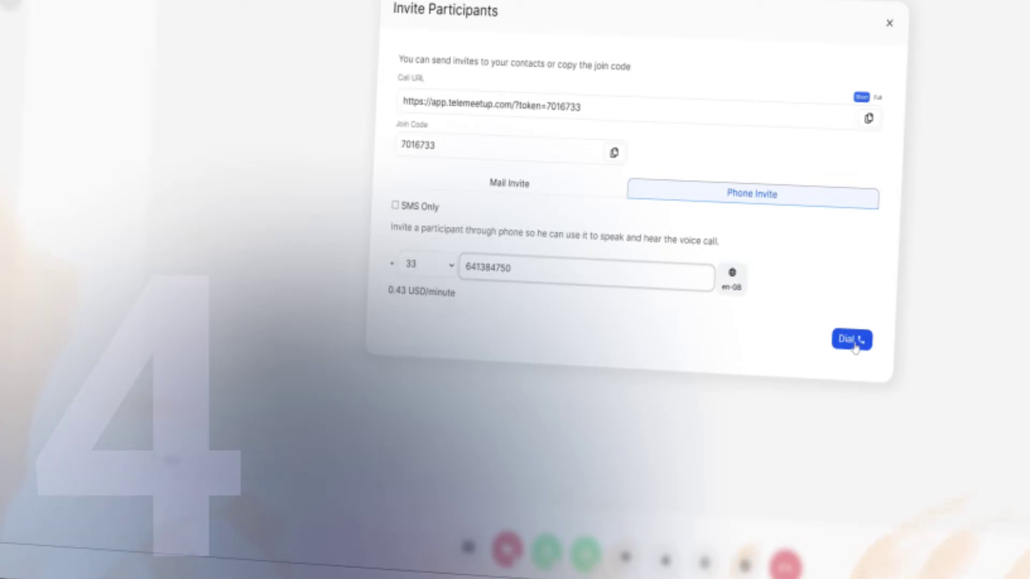